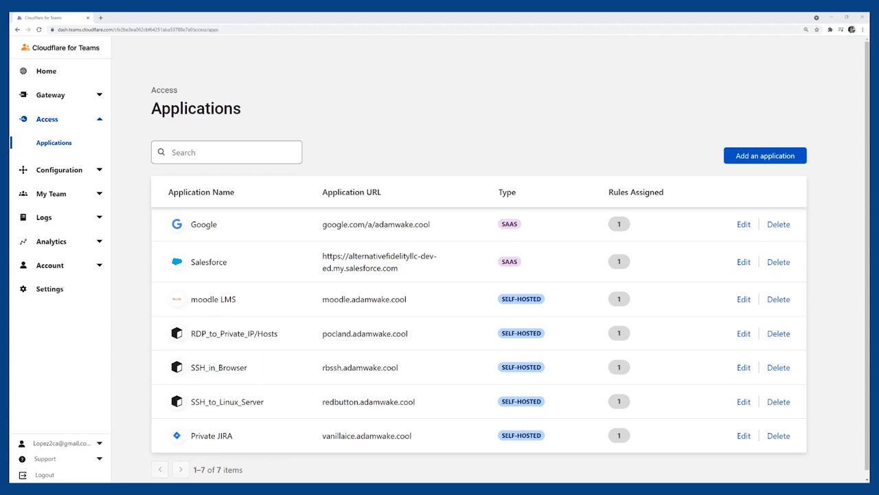
Open the Private JIRA application's rule and scroll to its Contractors, Managers and Country/Warp/CrowdStrike conditions.
left_click(743, 435)
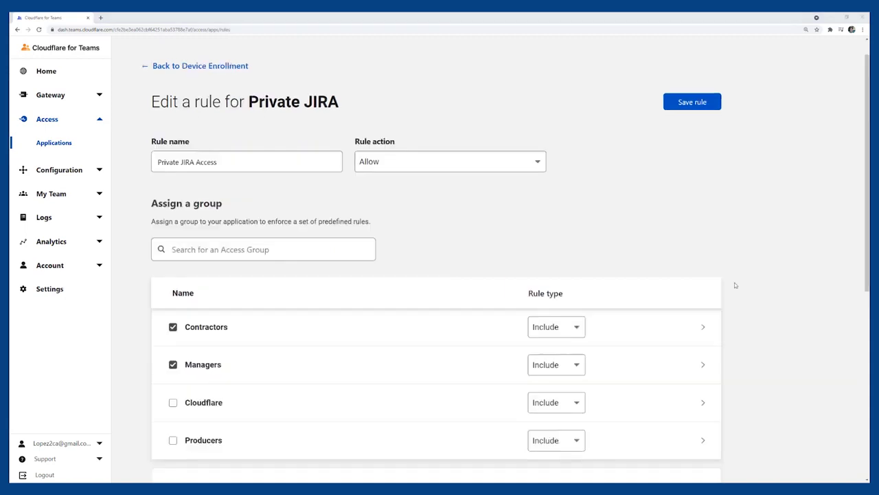
scroll(735, 284, "down", 2)
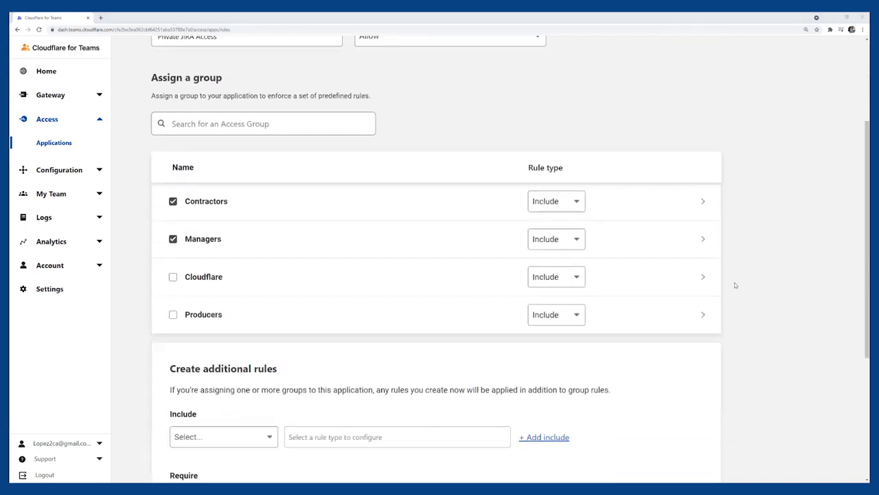
scroll(734, 285, "down", 2)
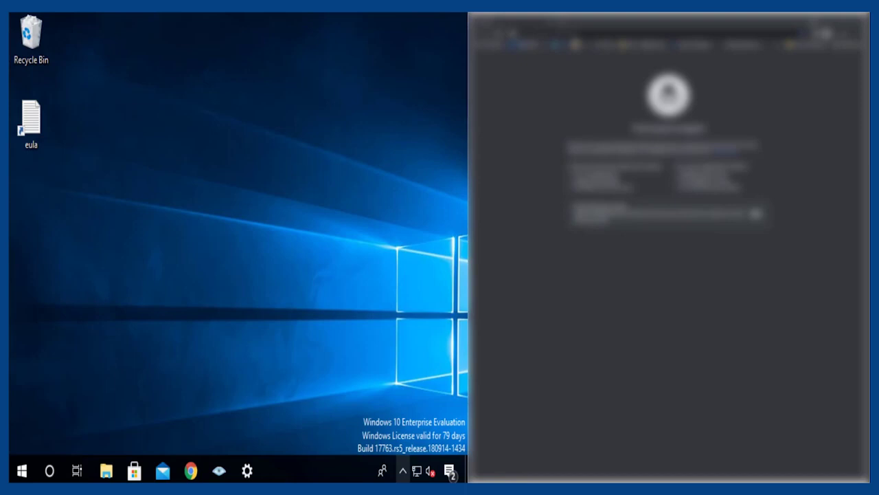
Connect the pfSense-UDP4-1194-user-config OpenVPN profile from the tray, entering the account password.
left_click(408, 479)
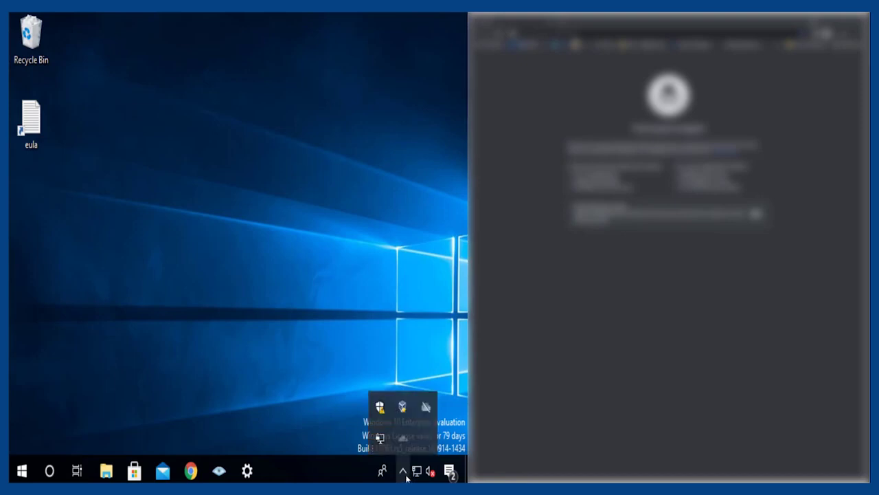
right_click(380, 438)
left_click(337, 264)
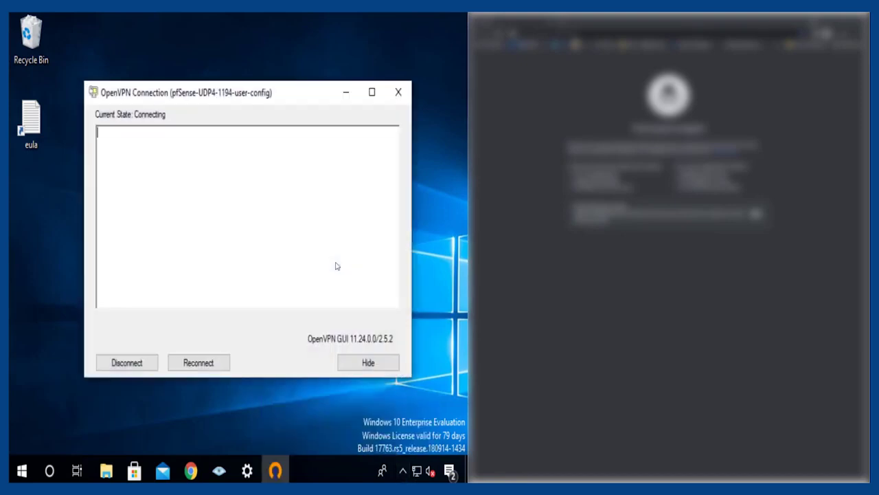
key("Return")
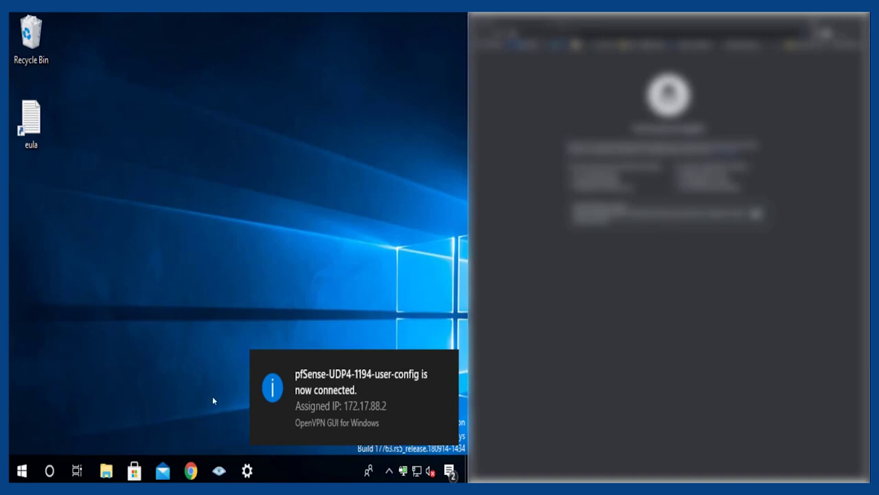
Load Jira's System Dashboard at 172.17.77.99:8080 using the JIRA bookmark in Chrome.
left_click(191, 470)
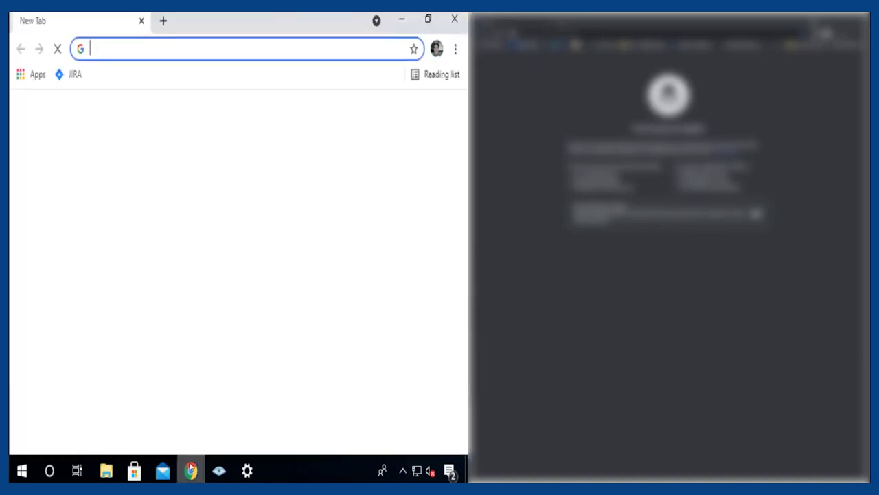
left_click(70, 75)
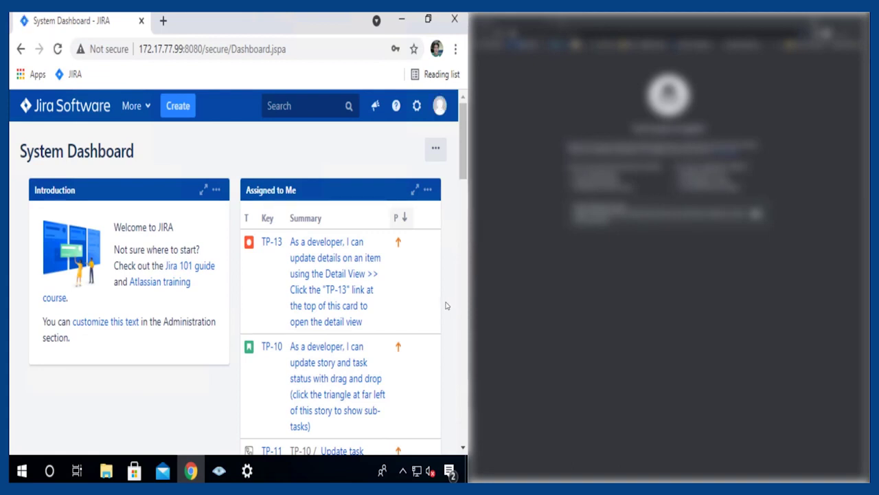
Scan 172.17.77.0/24 in Zenmap with the Intense scan, all TCP ports profile.
left_click(221, 473)
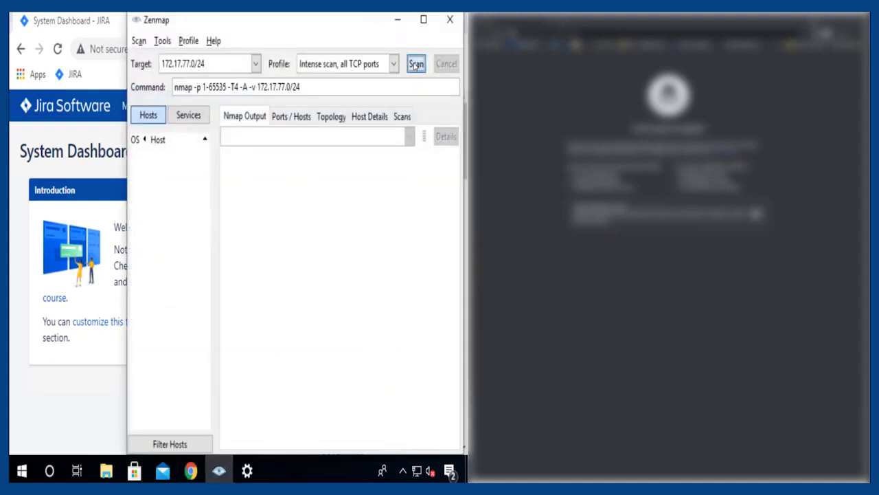
left_click(416, 64)
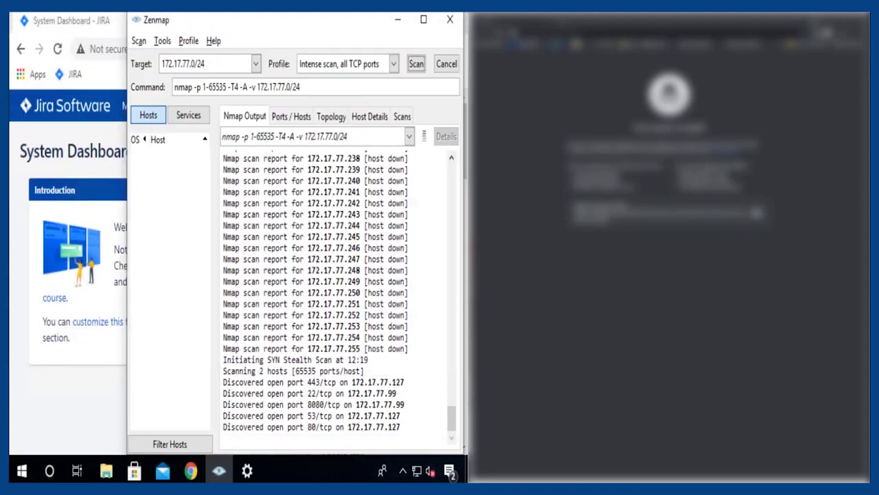
Browse to pfSense at 172.17.77.127 and view its Firewall > Rules page.
left_click(398, 21)
left_click(163, 21)
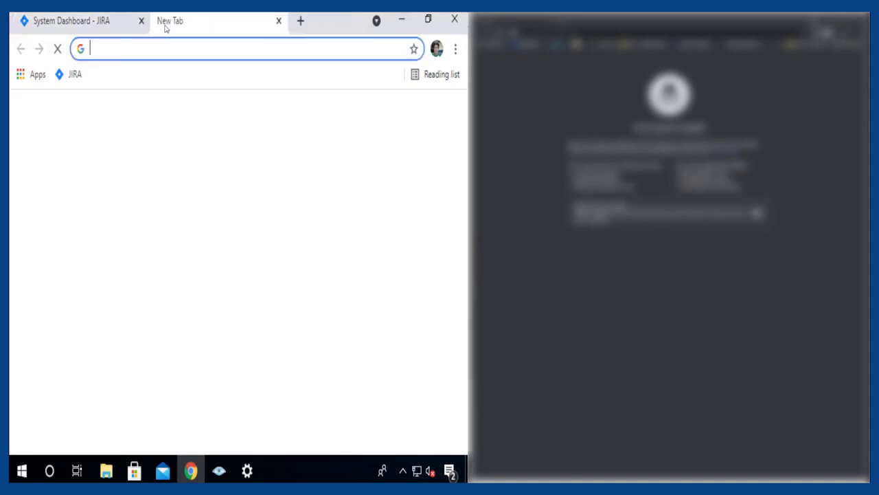
type("172.17")
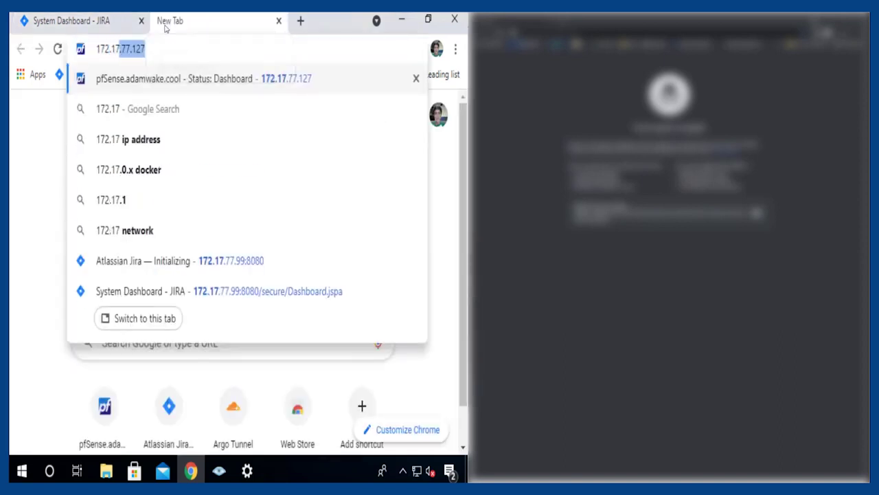
type(".77.127")
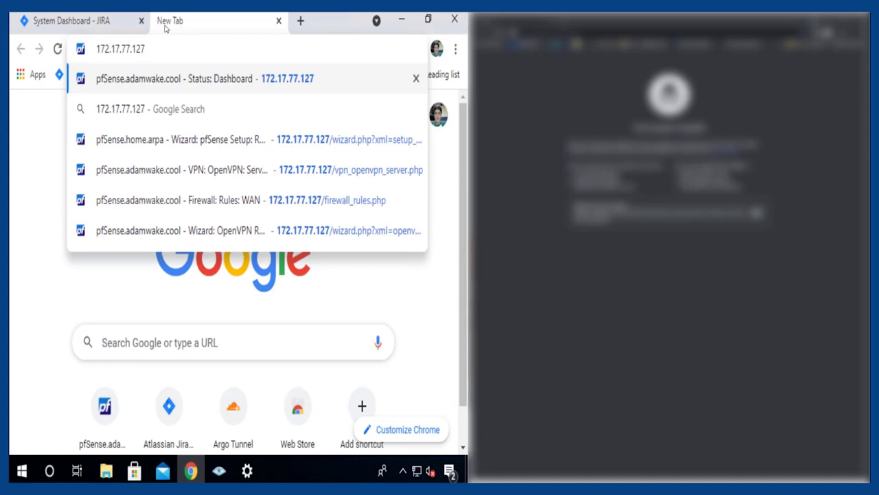
key("Return")
key("Return")
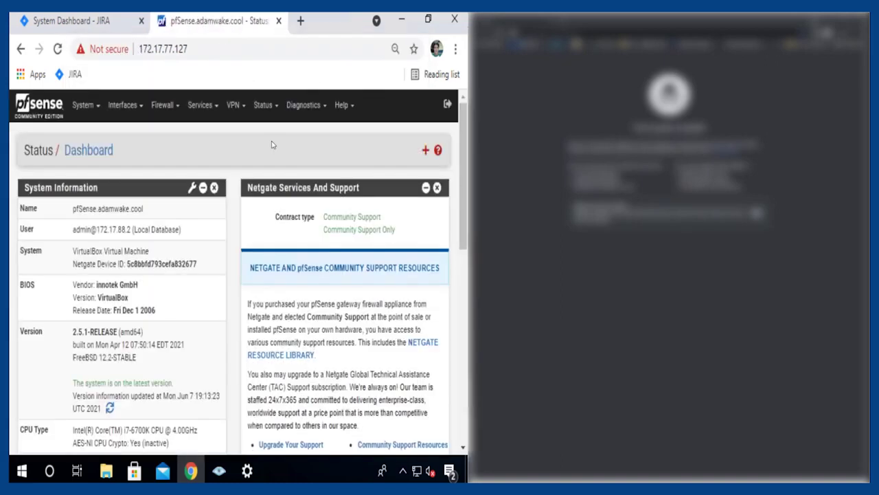
left_click(163, 105)
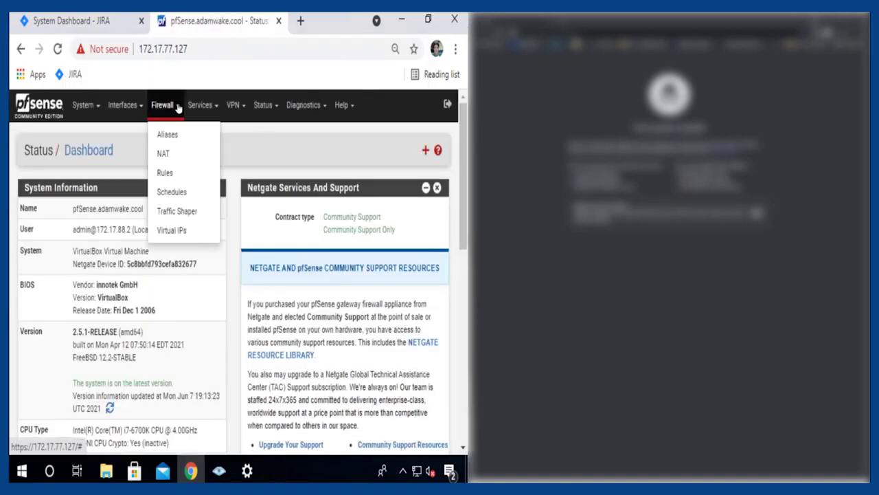
left_click(198, 179)
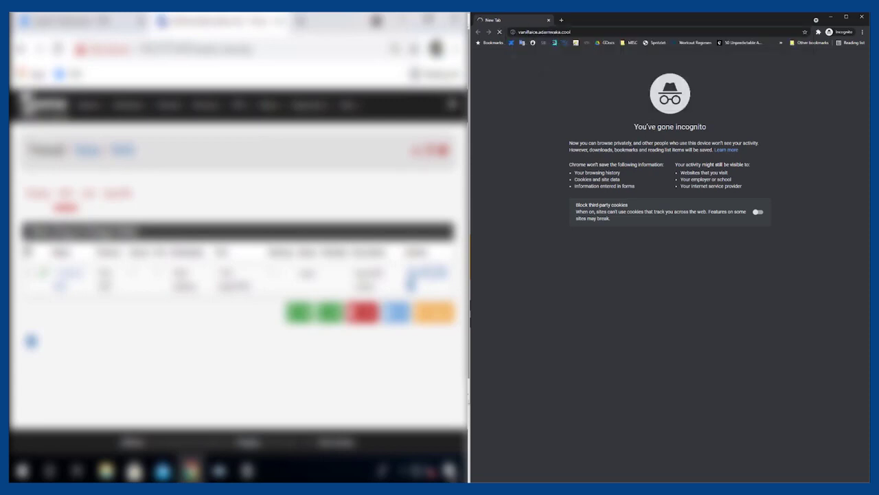
Expand the hidden notification-area icons after the Forbidden page appears.
left_click(788, 482)
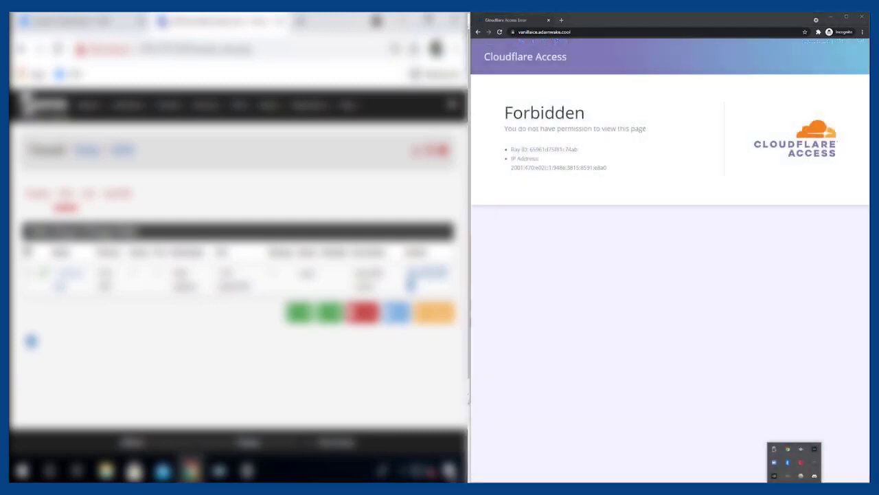
Switch the WARP Teams toggle on and reload vanillaice.adamwake.cool.
left_click(788, 479)
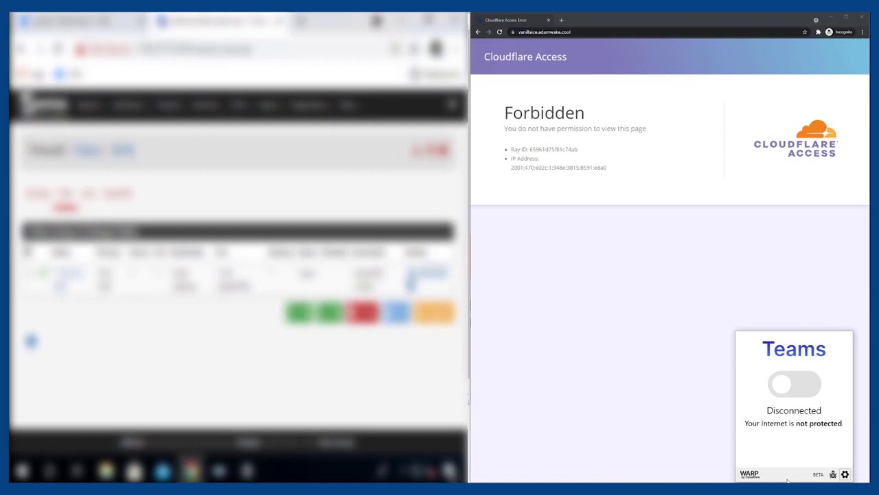
left_click(784, 390)
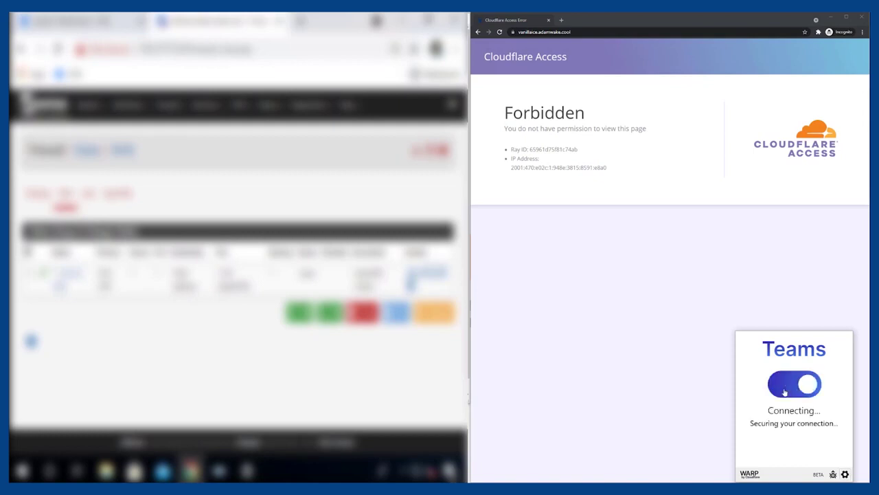
left_click(500, 33)
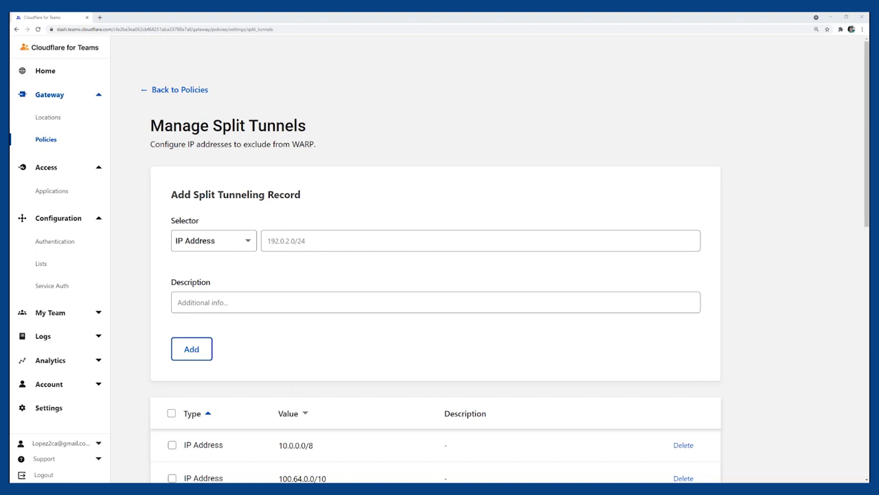
Go back from Manage Split Tunnels to the Gateway policies and show the Network policies.
left_click(199, 93)
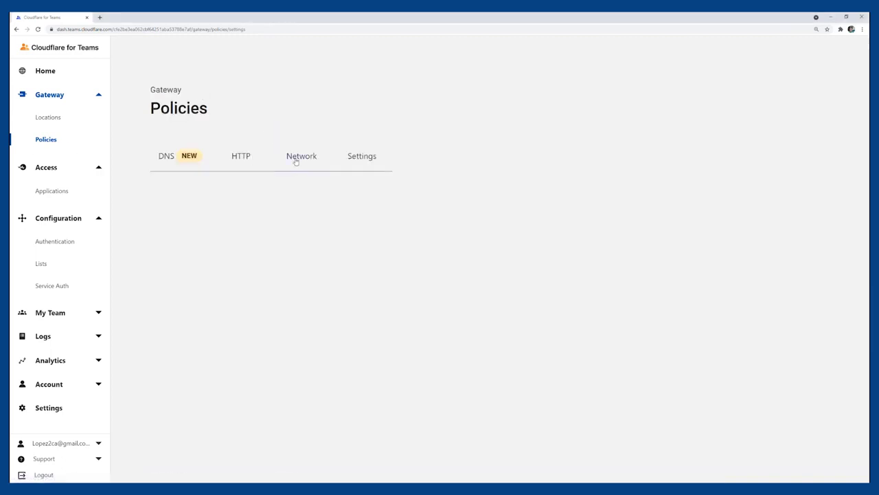
left_click(306, 165)
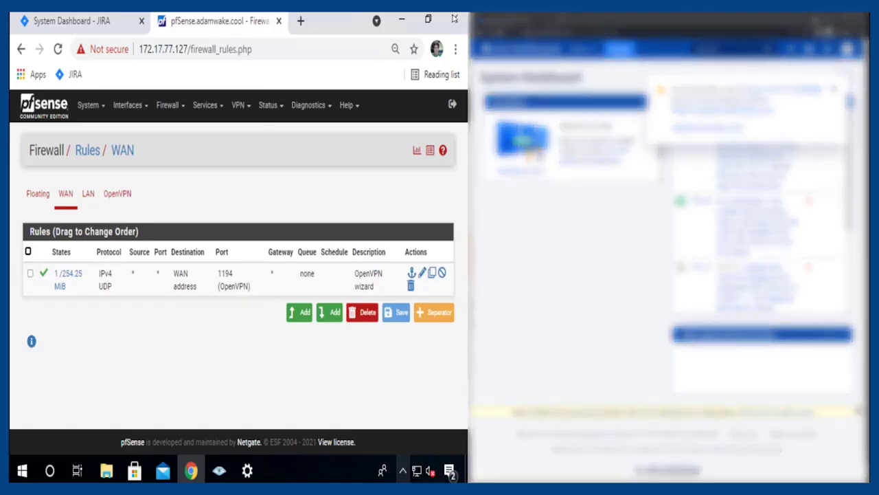
Disconnect the OpenVPN profile and retry Jira at 172.17.77.99:8080 in a new window.
left_click(454, 19)
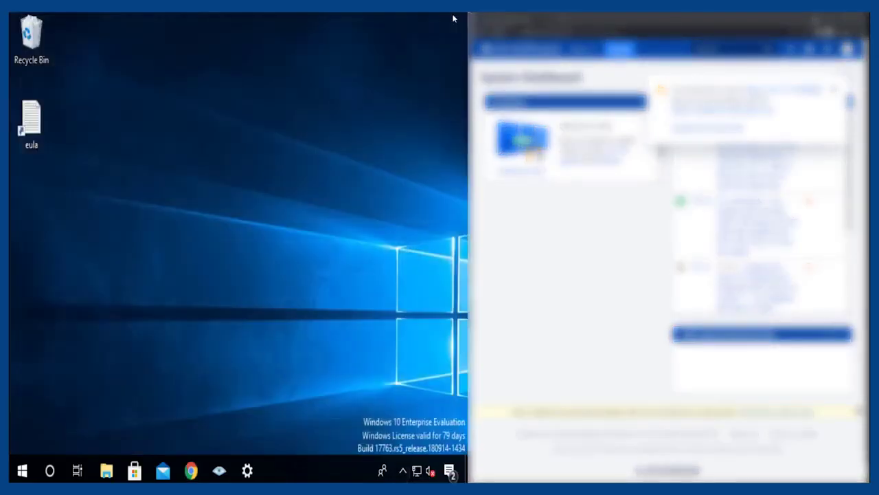
left_click(403, 471)
right_click(388, 438)
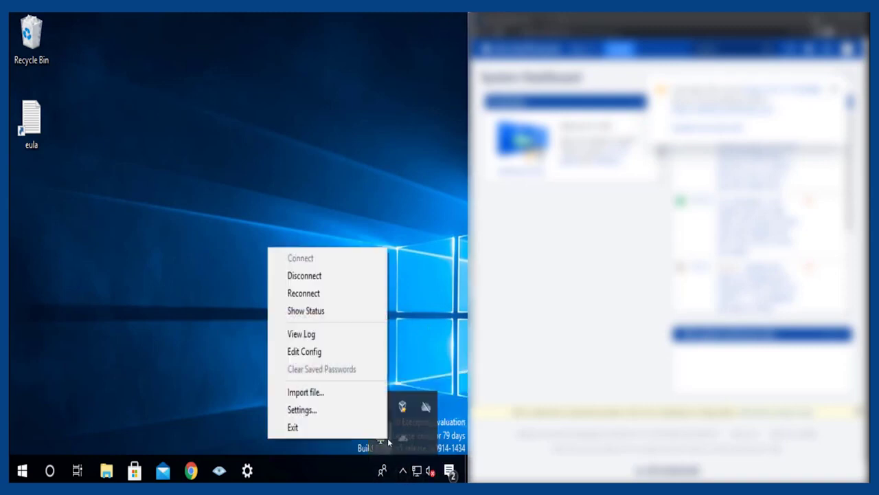
left_click(348, 278)
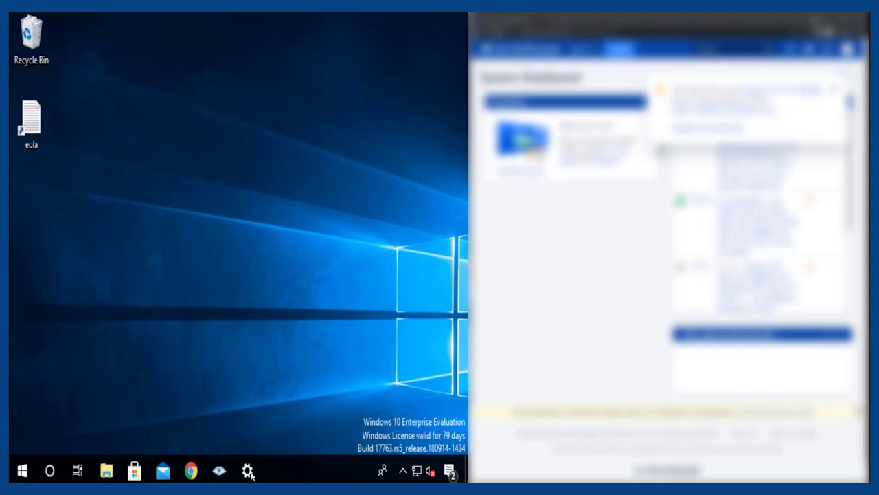
left_click(196, 470)
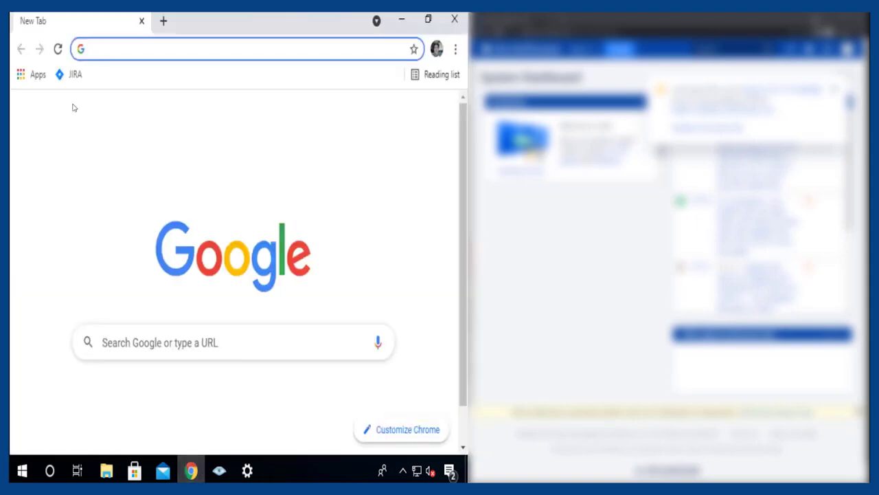
left_click(77, 77)
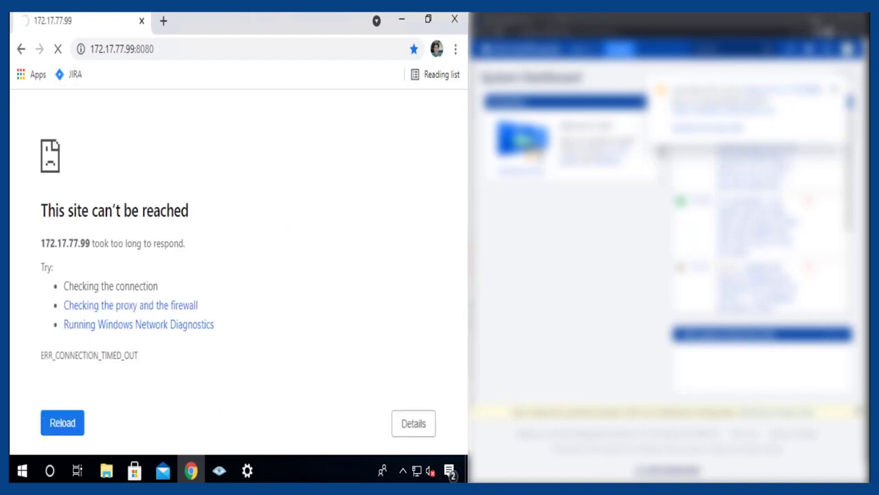
Switch Cloudflare WARP's Teams toggle to Connected so Jira at 172.17.77.99 loads.
left_click(382, 471)
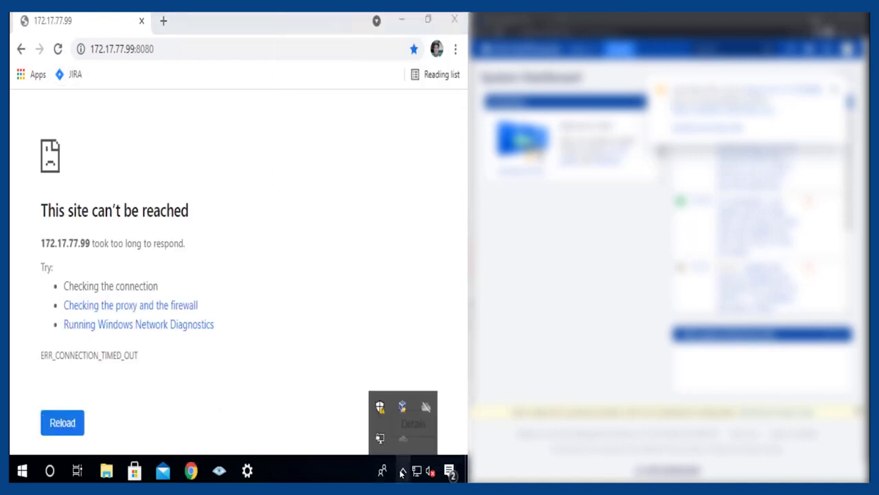
left_click(404, 437)
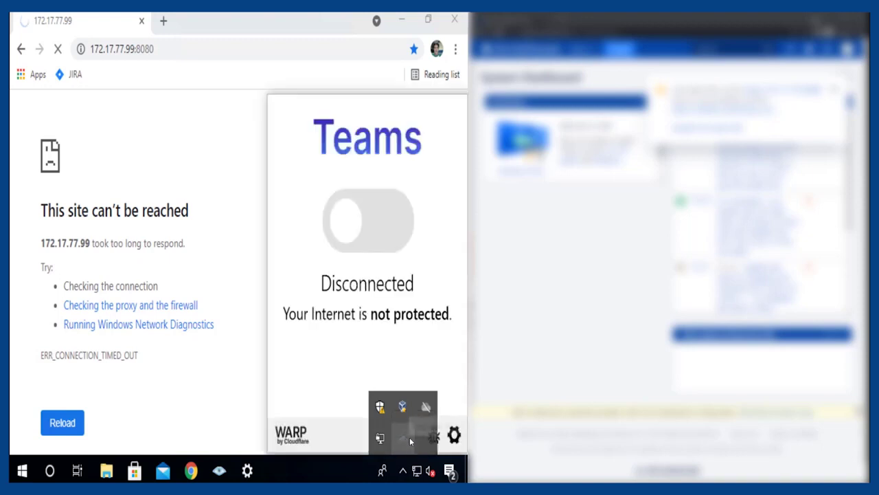
left_click(361, 241)
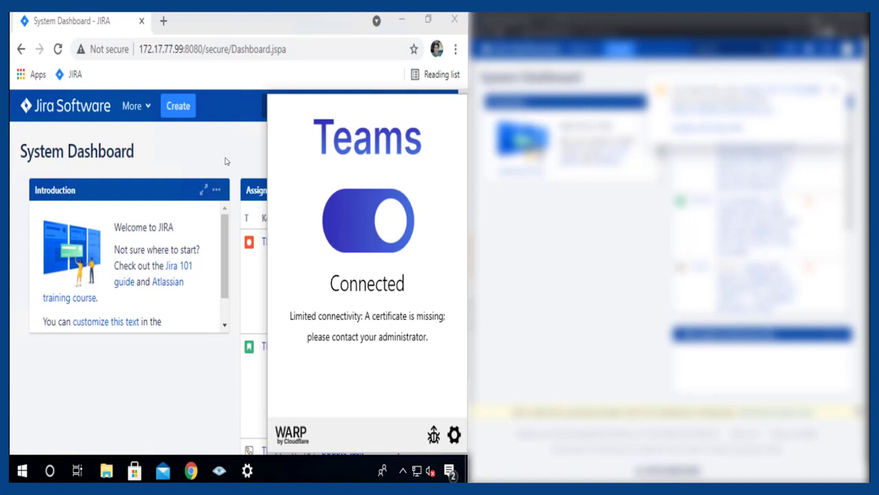
Load the private address 172.17.77.127 in a new Chrome tab, then reload it.
left_click(163, 20)
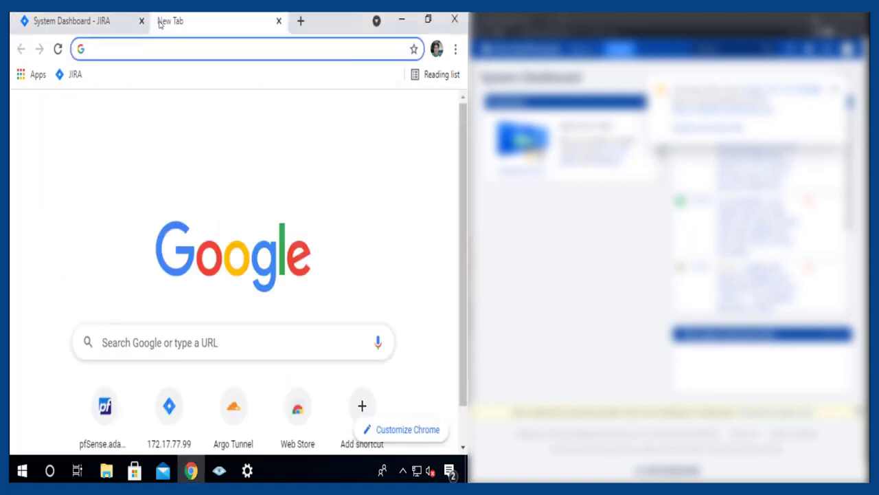
type("172.17")
key("Return")
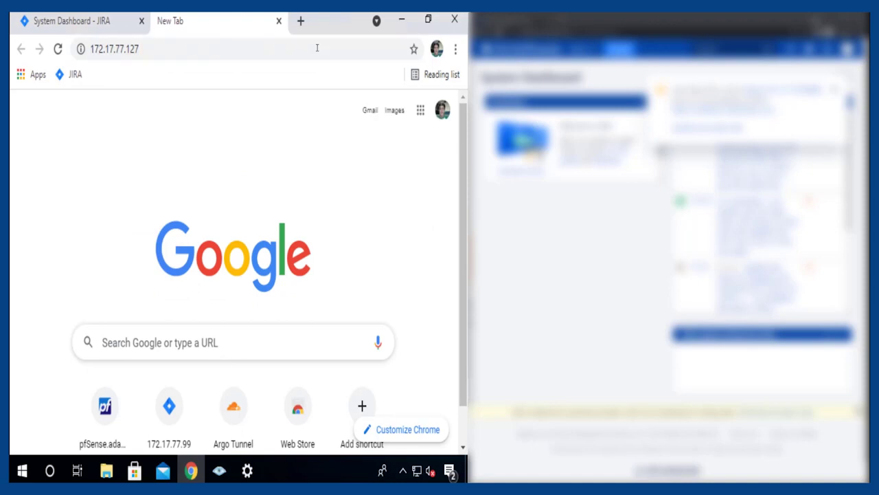
key("F5")
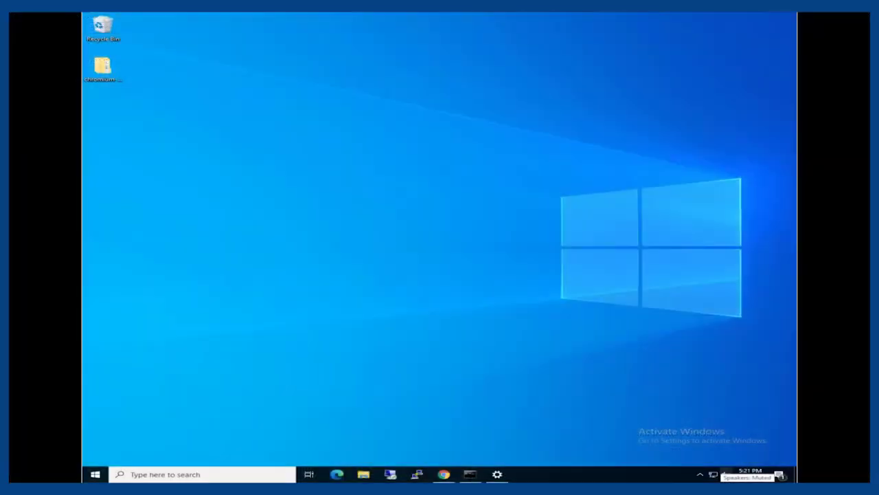
left_click(700, 474)
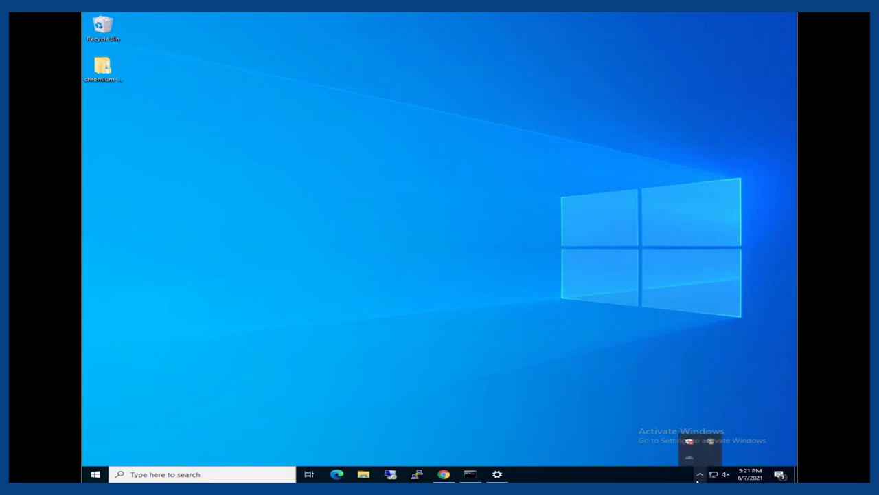
left_click(689, 457)
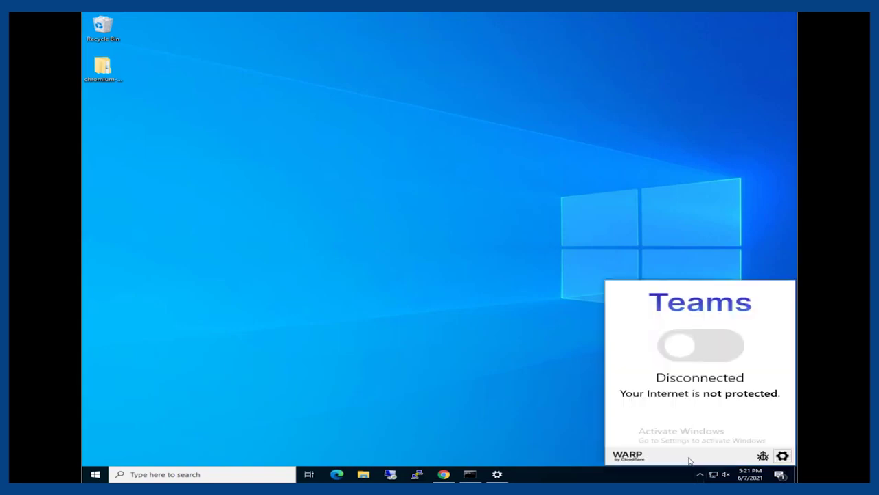
left_click(391, 474)
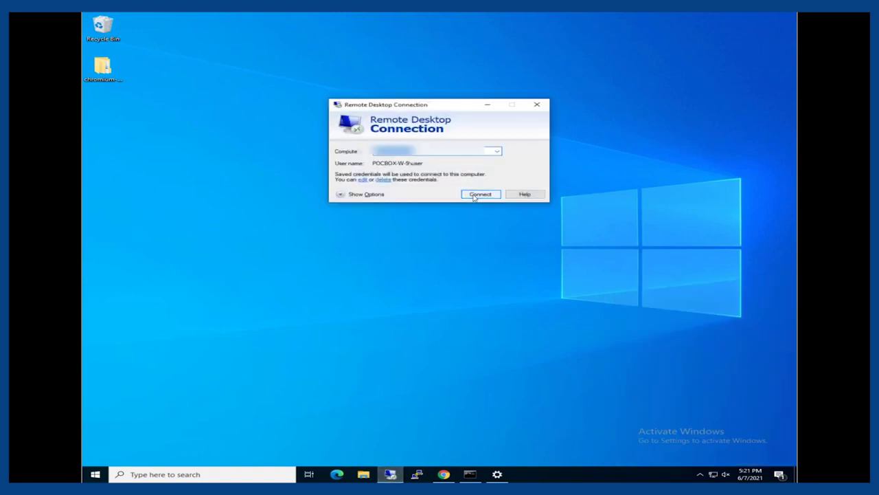
left_click(479, 194)
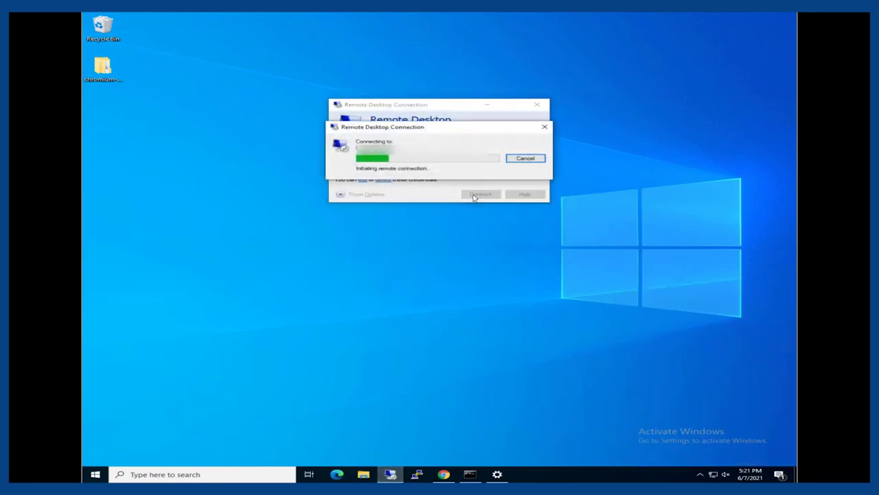
left_click(531, 264)
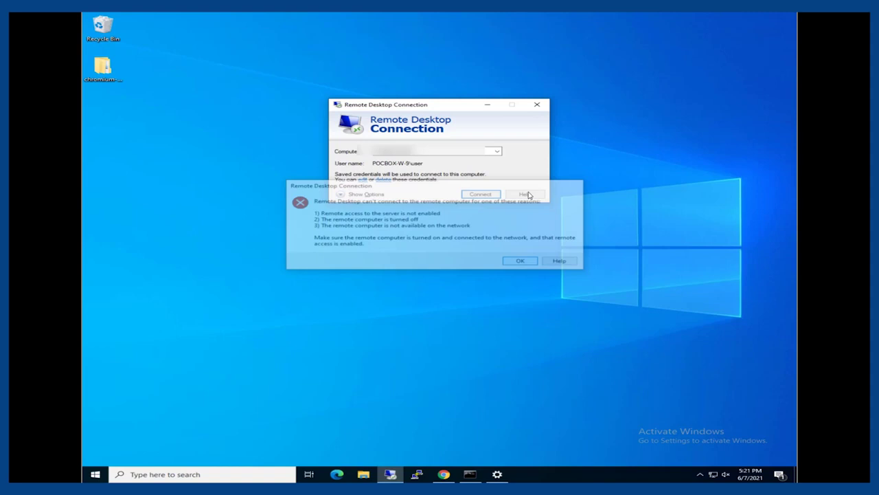
left_click(536, 106)
Switch Cloudflare WARP to Connected and relaunch the Remote Desktop connection to the private host.
left_click(699, 474)
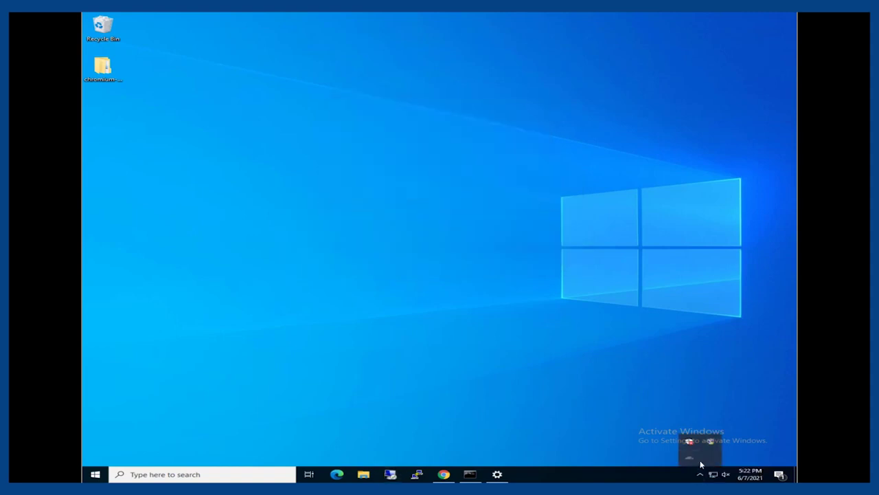
left_click(694, 463)
left_click(690, 357)
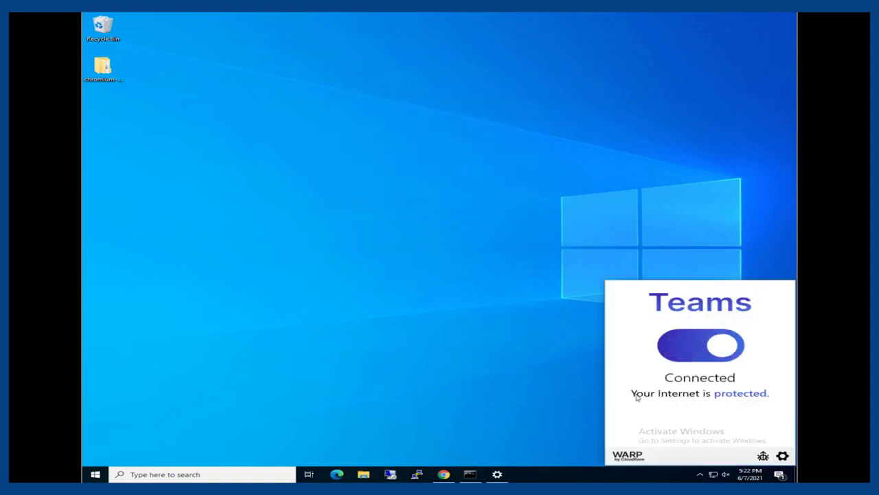
left_click(390, 474)
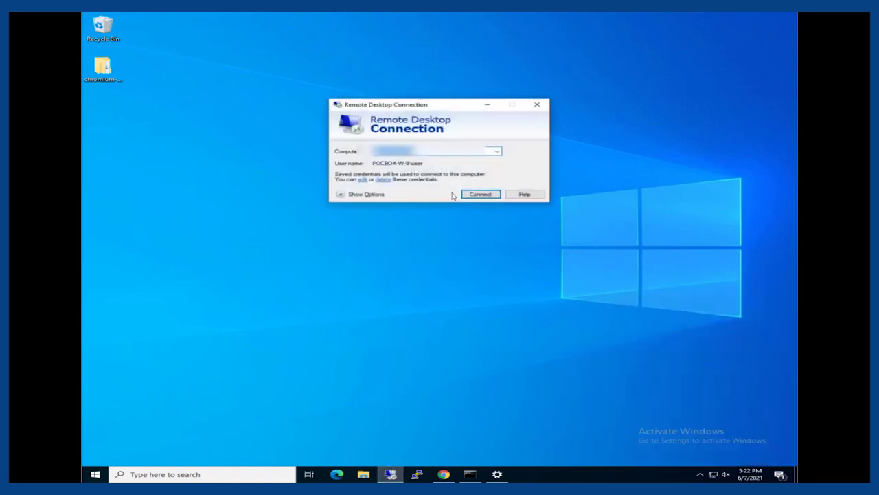
left_click(481, 195)
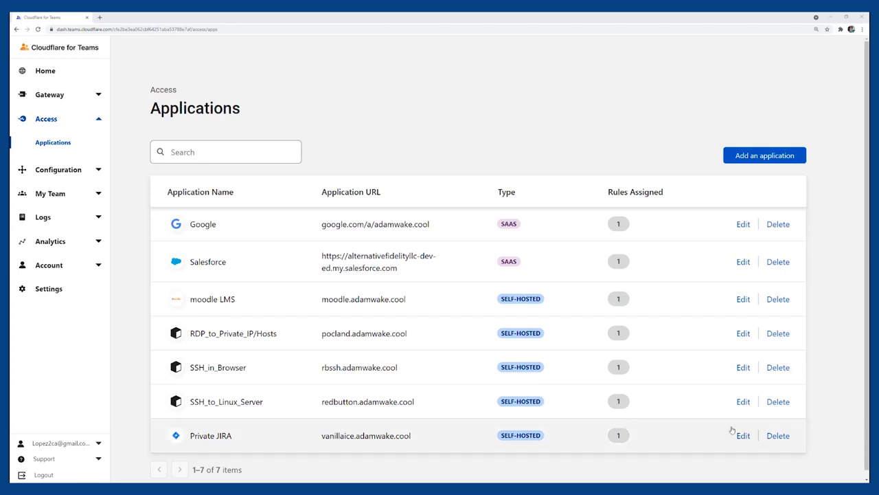
Edit SSH_to_Linux_Server and scroll its Settings tab down to the cloudflared settings.
left_click(742, 402)
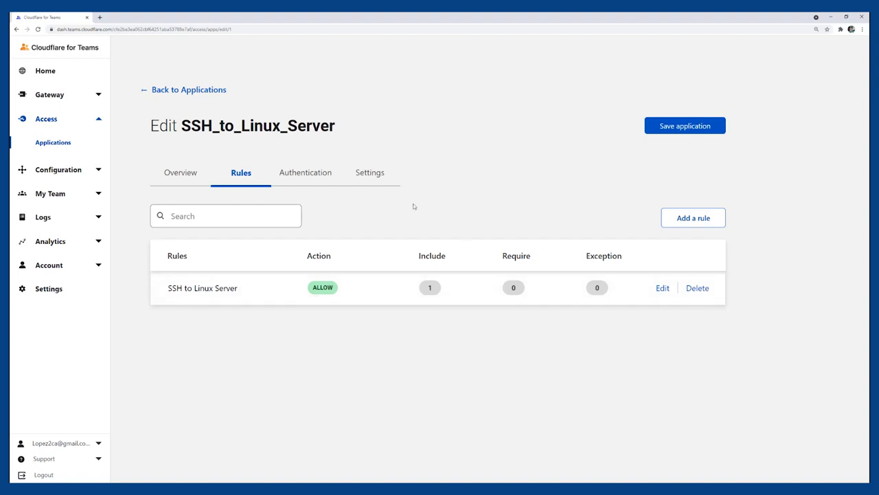
left_click(378, 184)
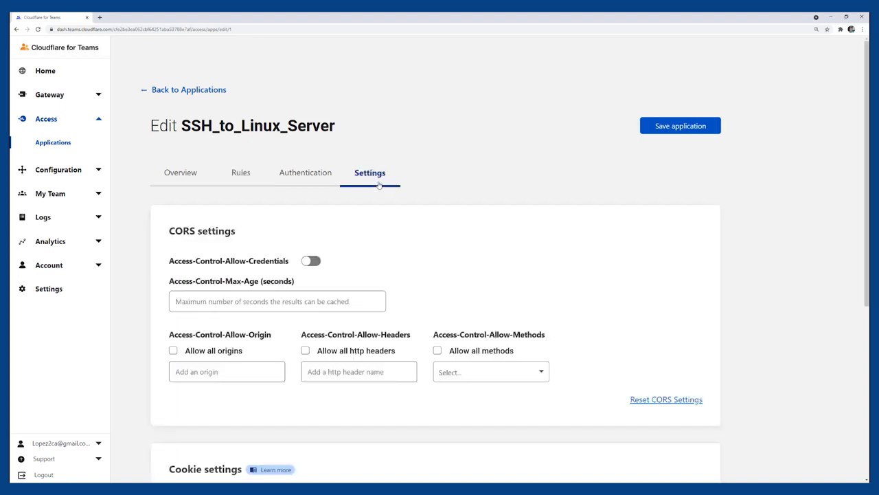
scroll(397, 267, "down", 2)
scroll(398, 267, "down", 2)
scroll(398, 267, "down", 1)
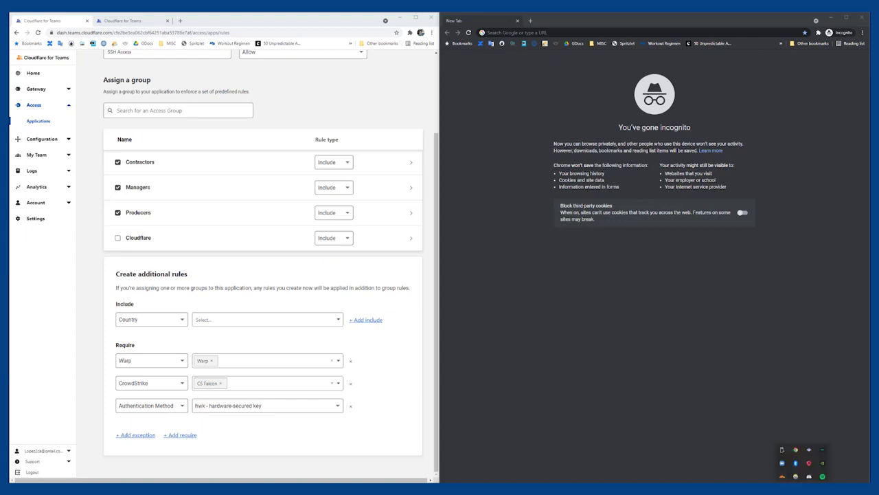
Confirm WARP is connected, then sign in via Okta with the user's e-mail and password.
left_click(783, 477)
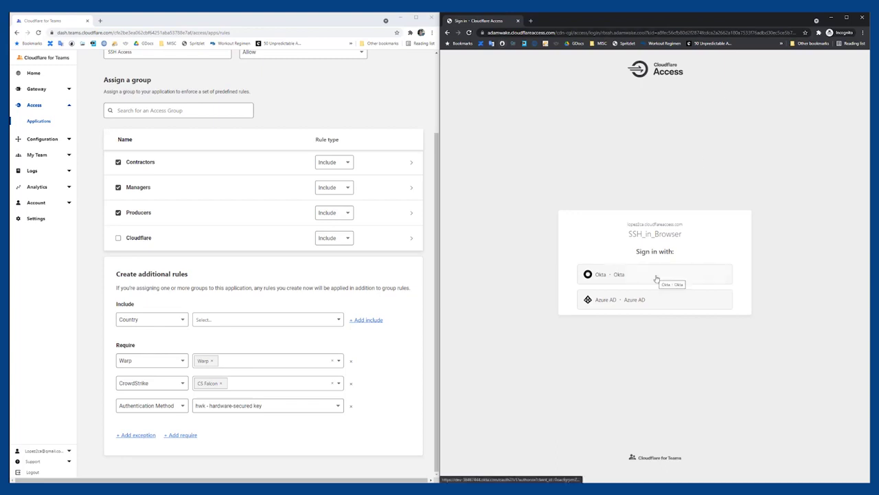
left_click(657, 277)
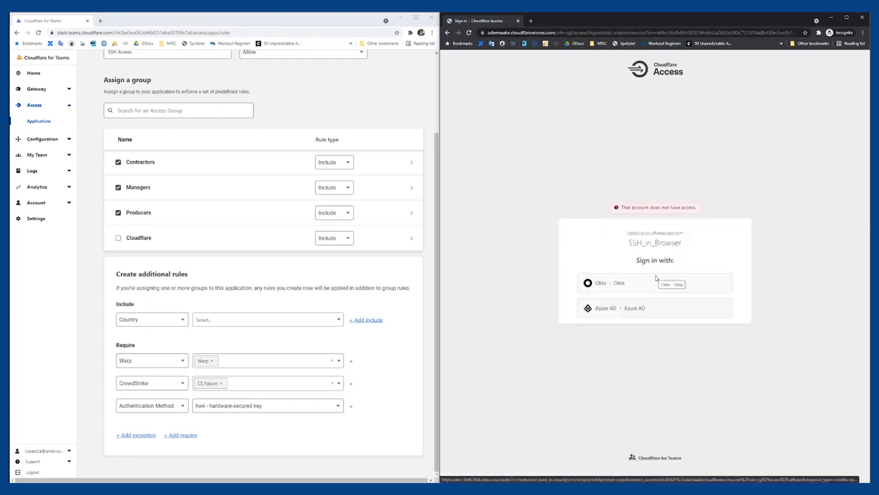
left_click(656, 278)
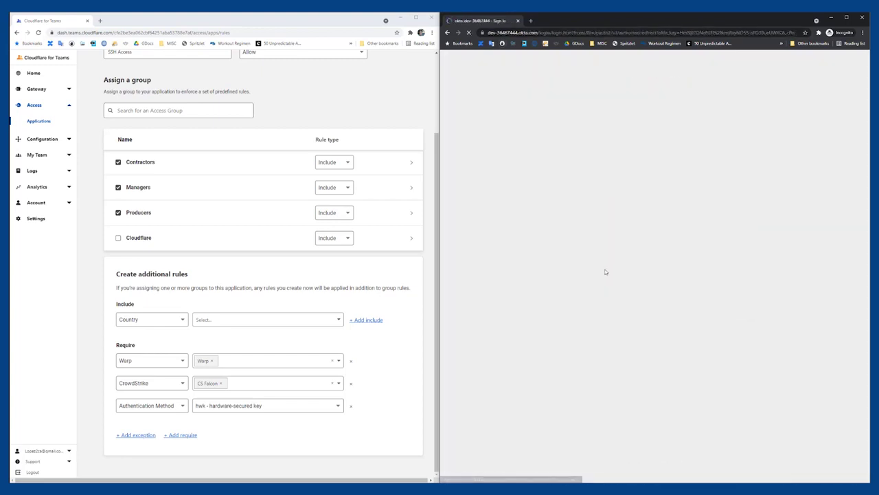
key("Tab")
type("********")
key("Return")
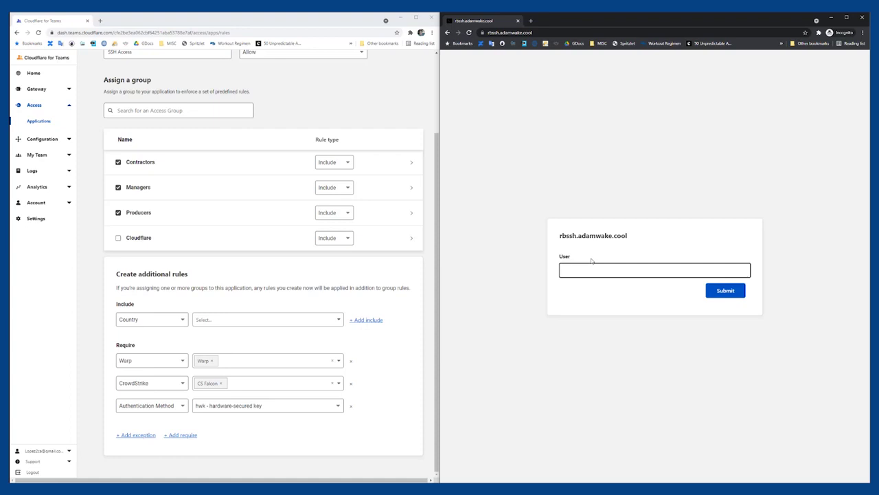
Log in to the browser SSH terminal as 'user' with its password and run pwd.
key("Return")
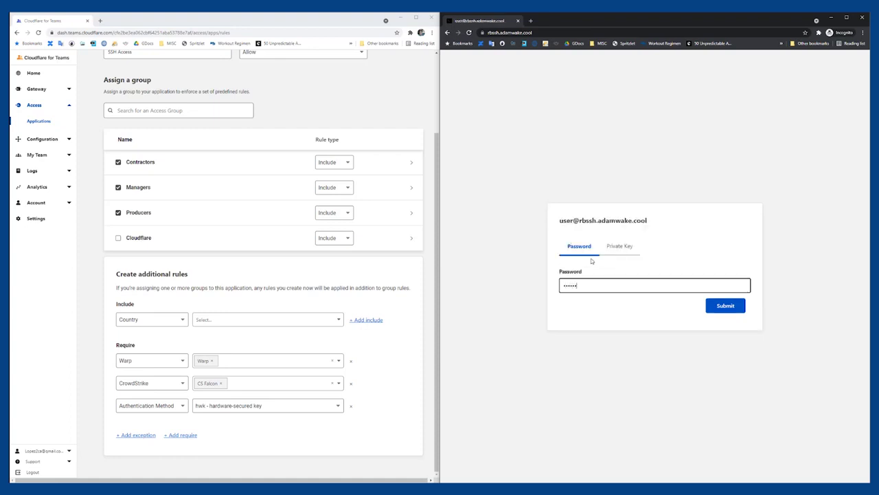
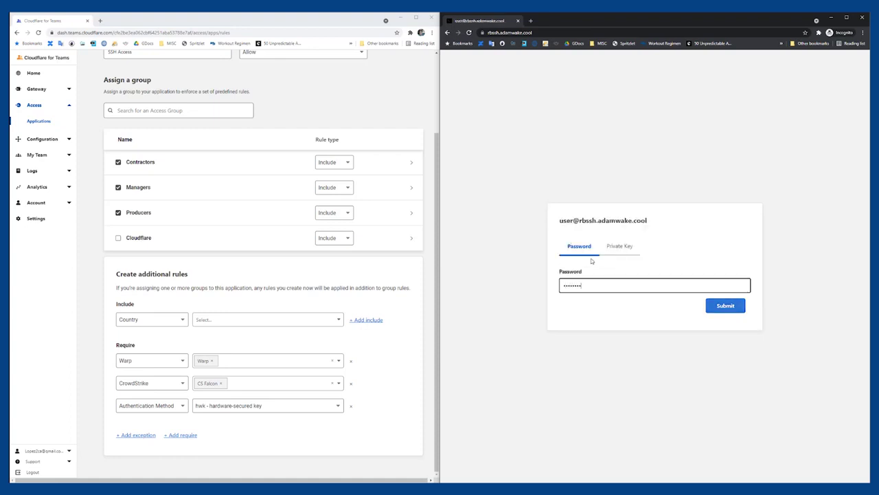
left_click(729, 306)
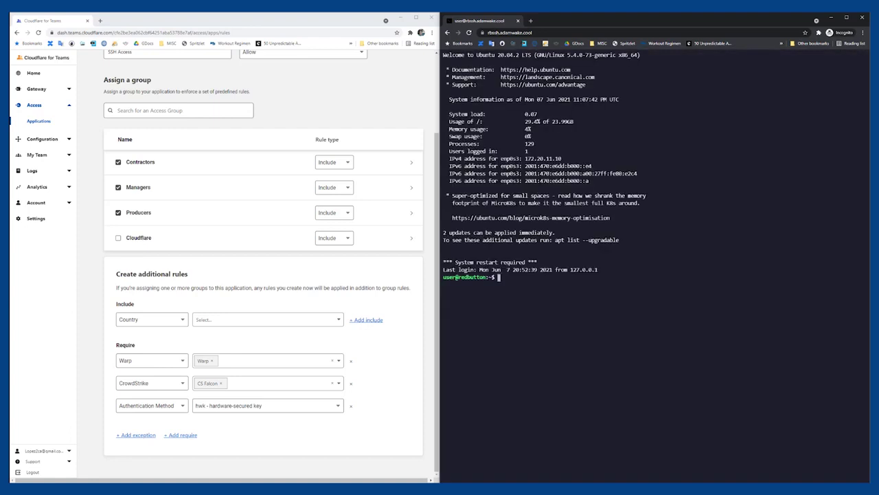
type("pwd")
key("Return")
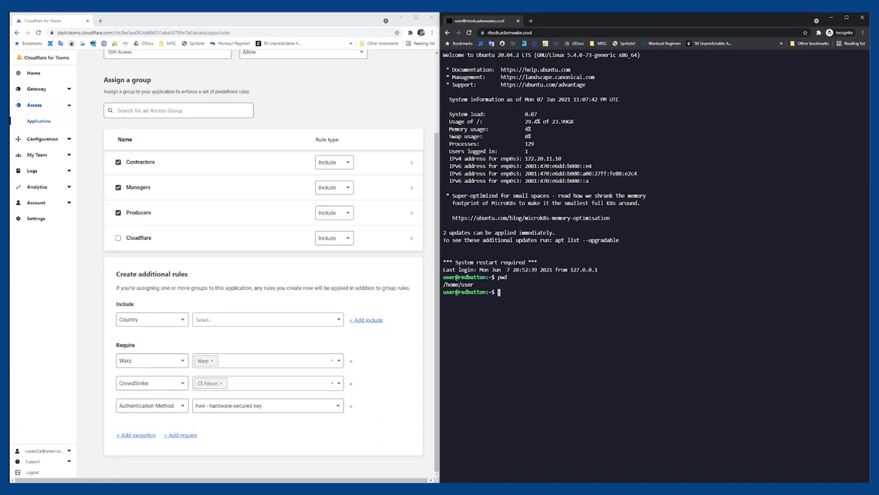